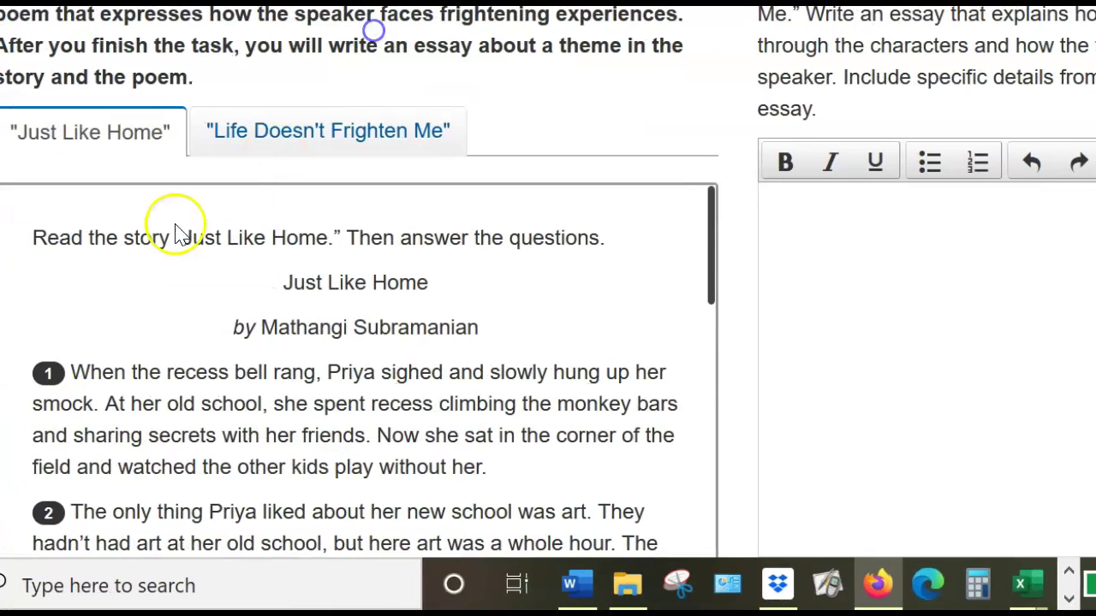
- Check the poem "Life Doesn't Frighten Me", then reread the story "Just Like Home"
left_click(277, 137)
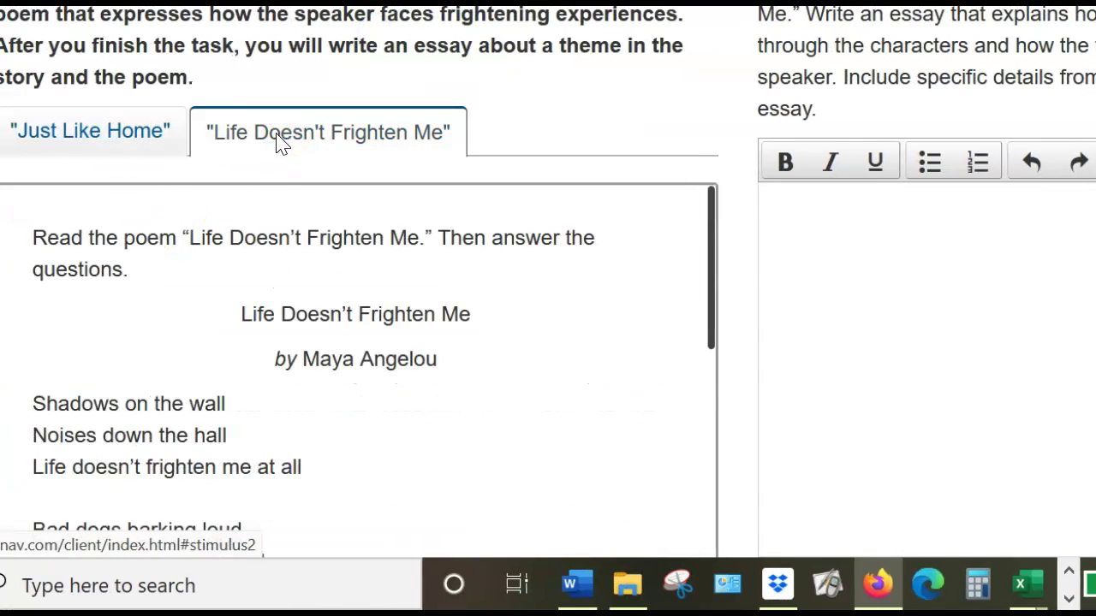
left_click(118, 140)
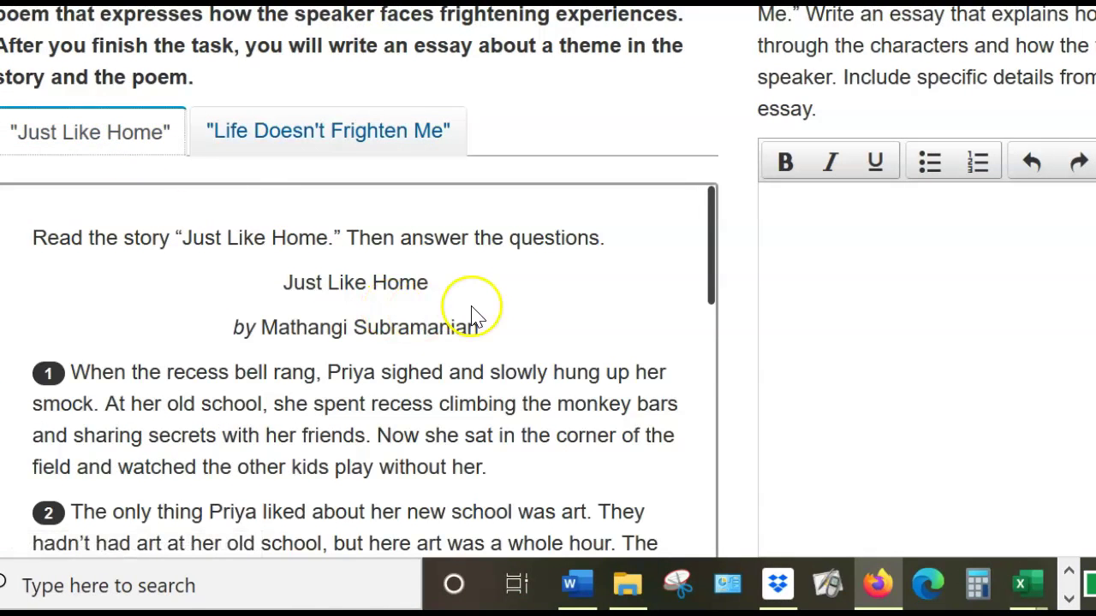
scroll(477, 363, "down", 3)
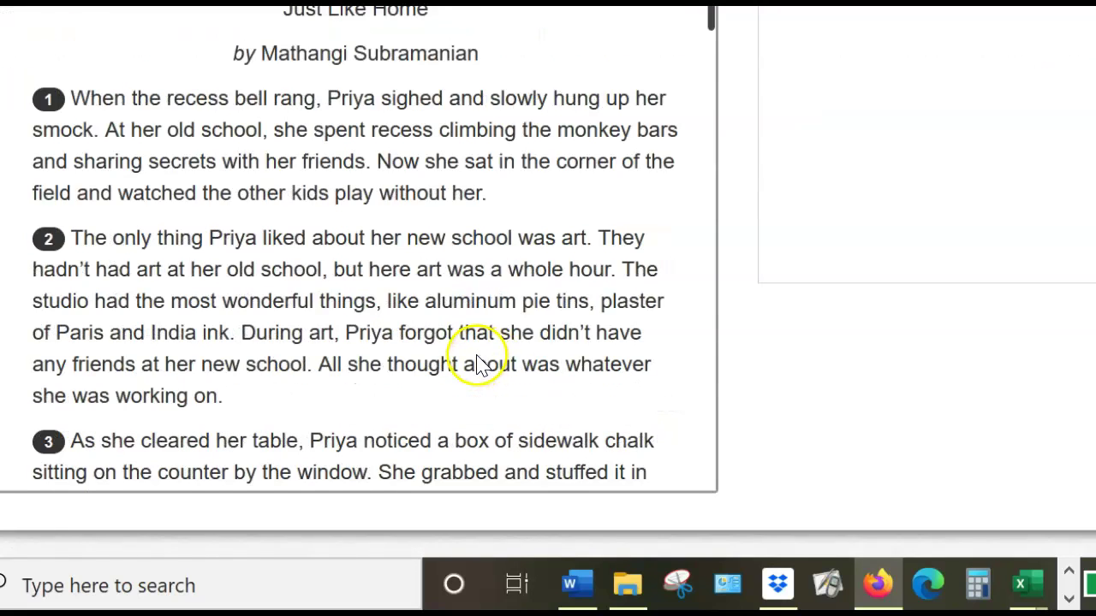
scroll(477, 364, "up", 3)
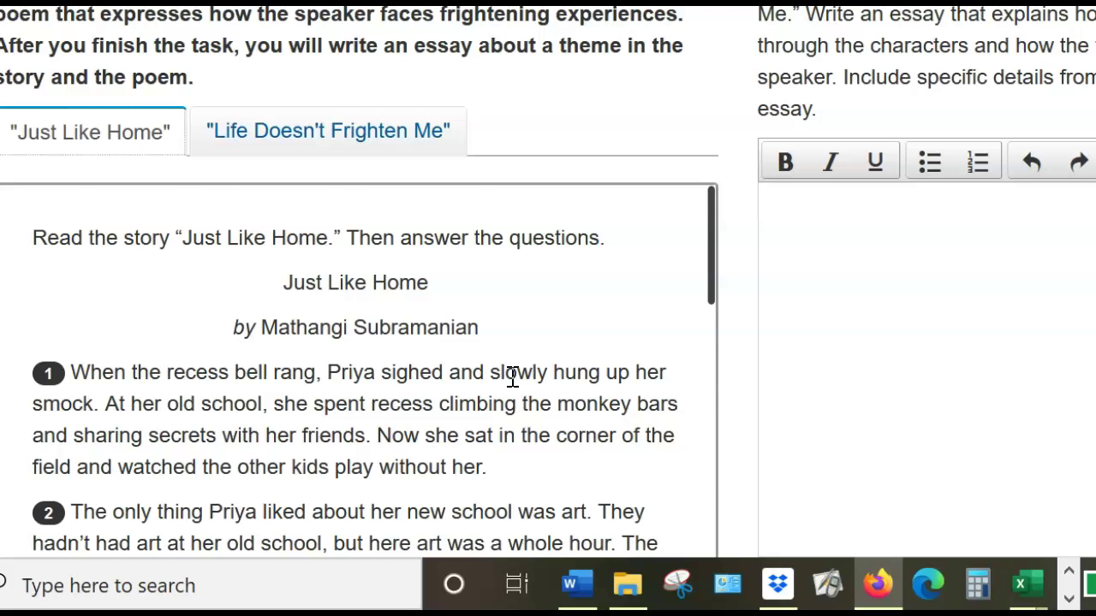
scroll(512, 377, "down", 10)
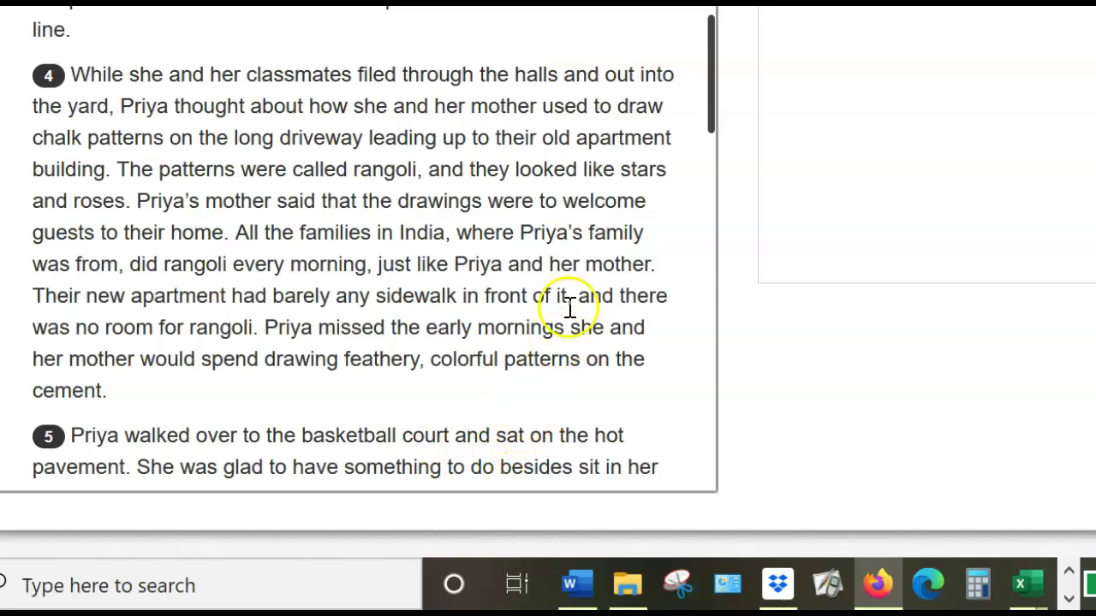
scroll(482, 312, "down", 1)
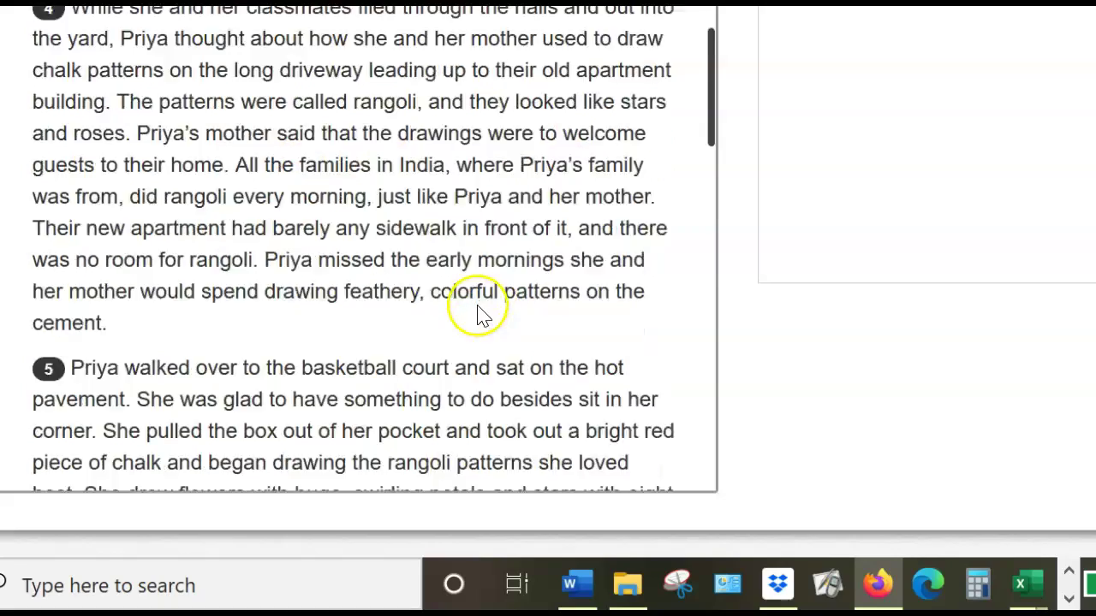
scroll(481, 312, "down", 7)
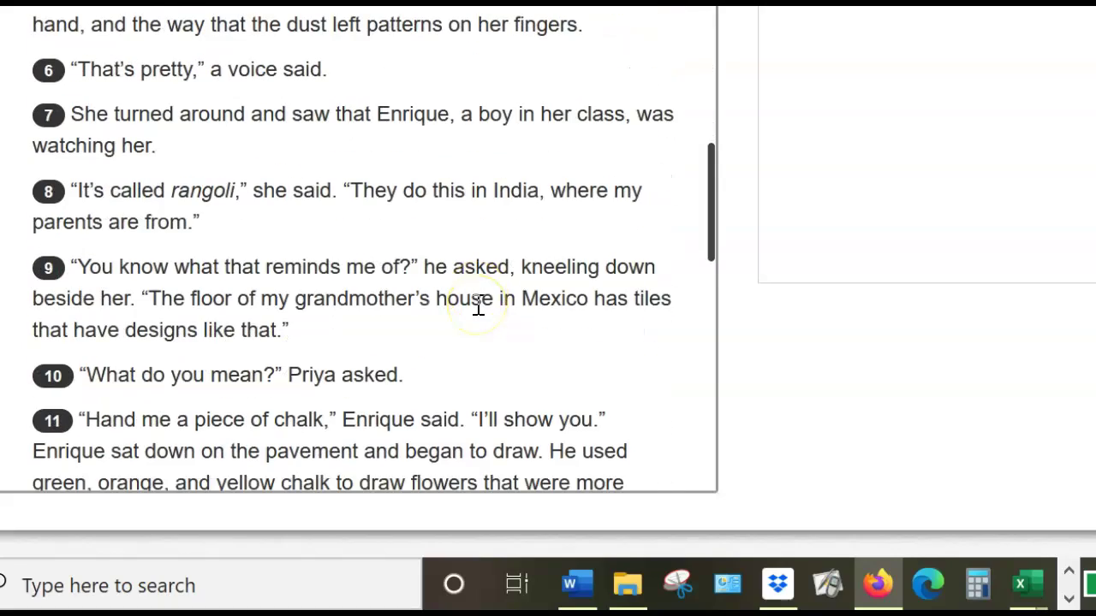
scroll(479, 309, "down", 1)
scroll(478, 291, "down", 4)
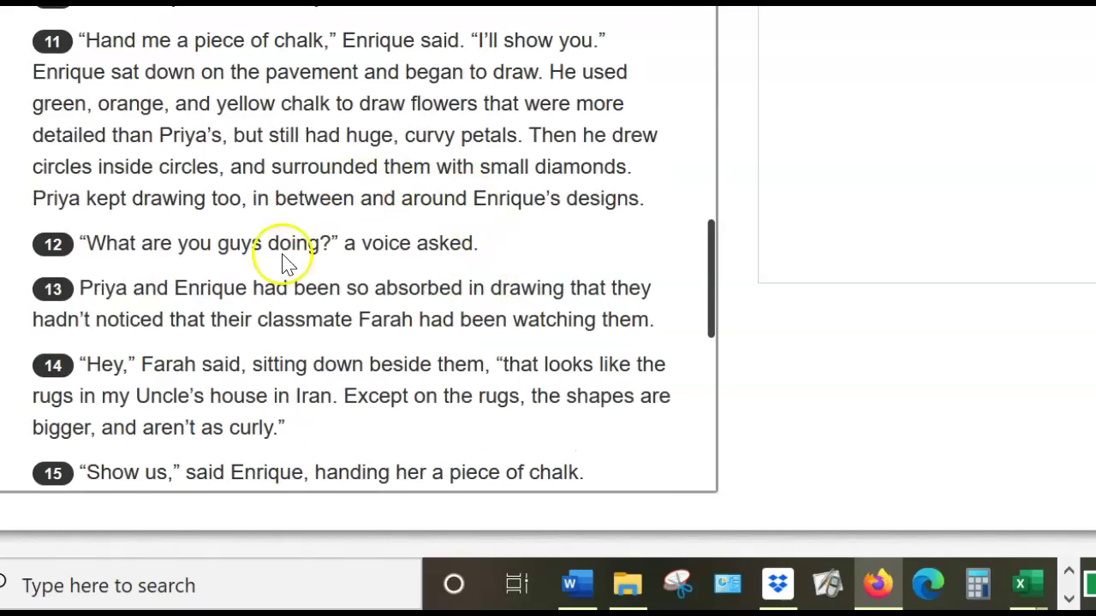
scroll(457, 320, "down", 4)
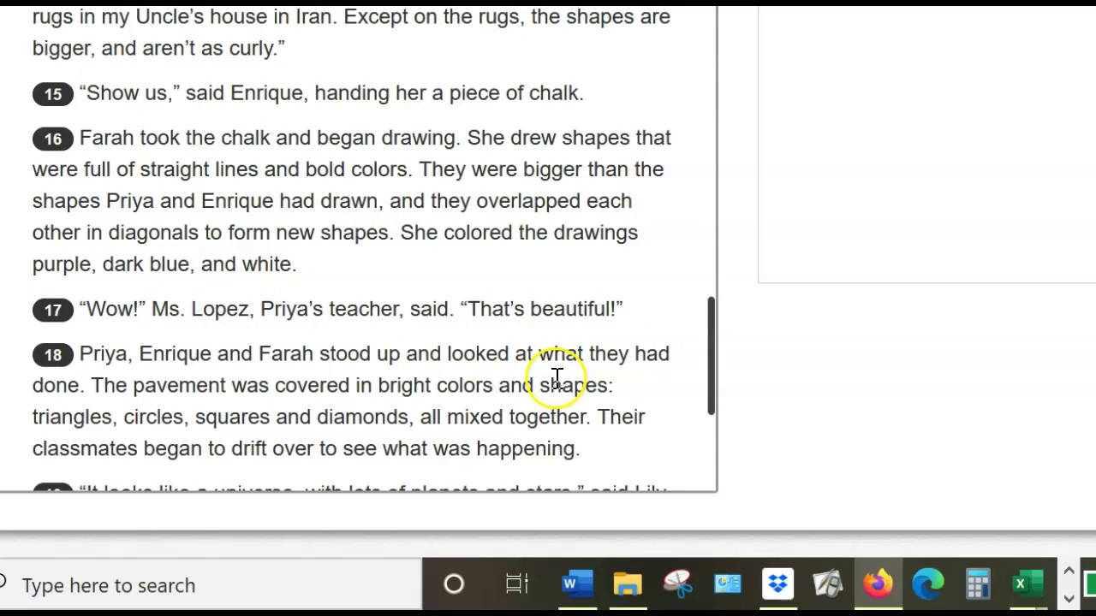
scroll(548, 368, "down", 4)
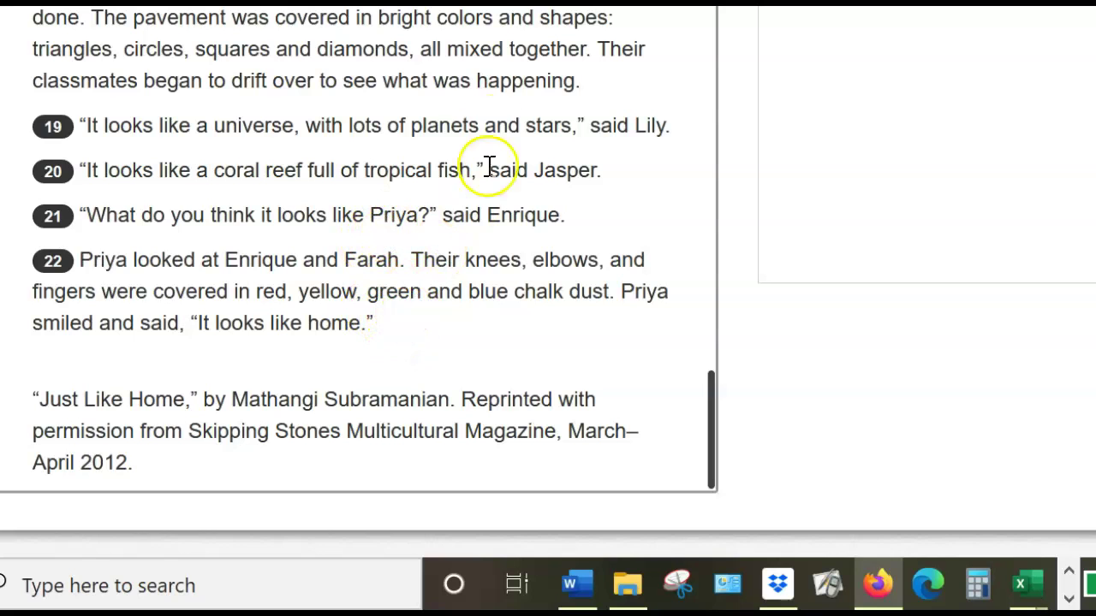
scroll(425, 265, "up", 10)
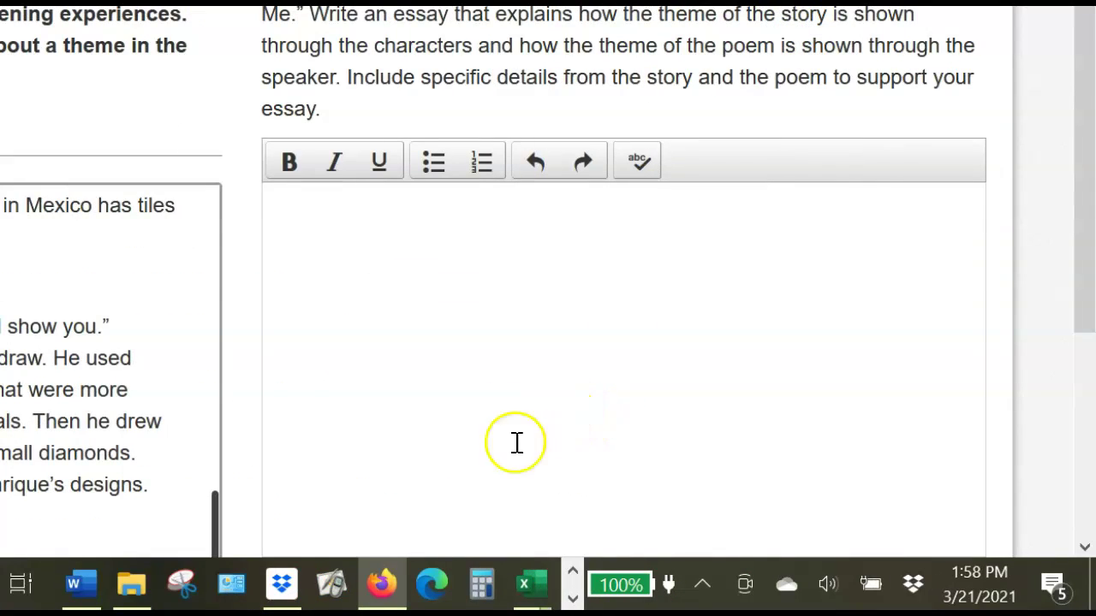
- Type the essay opening 'The theme in "Just Like Home" is about', capitalizing Just
left_click(321, 223)
left_click(374, 202)
type("The theme is ")
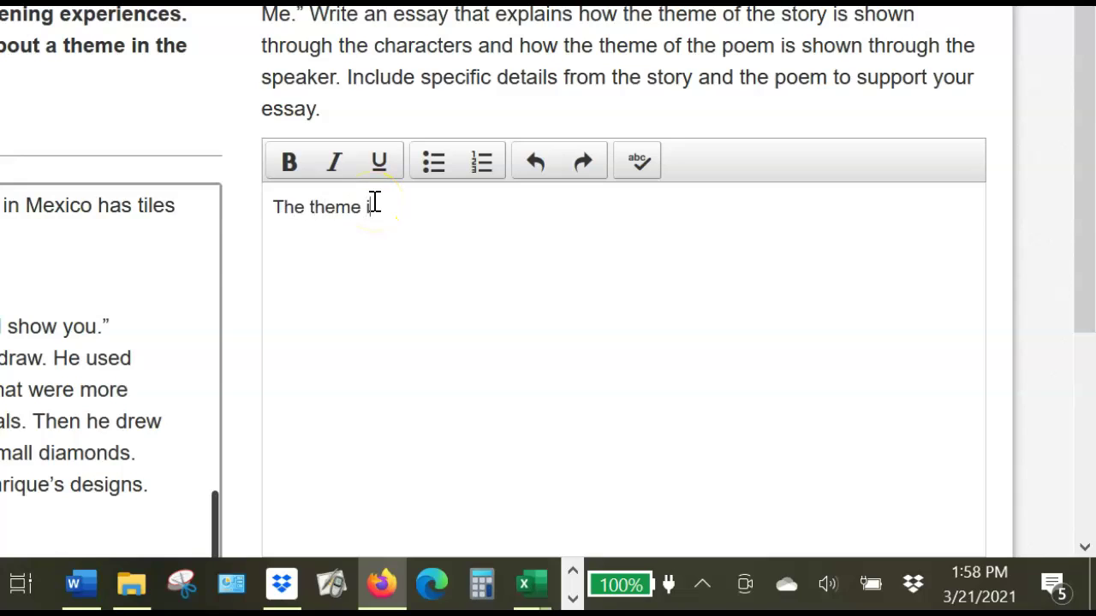
type("\"just")
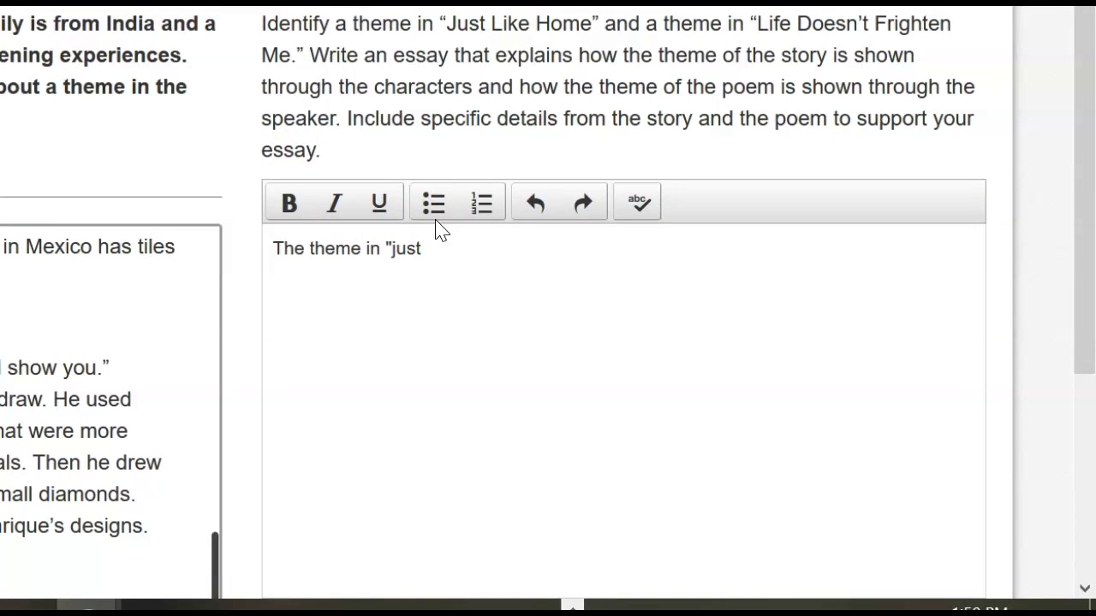
left_click(449, 251)
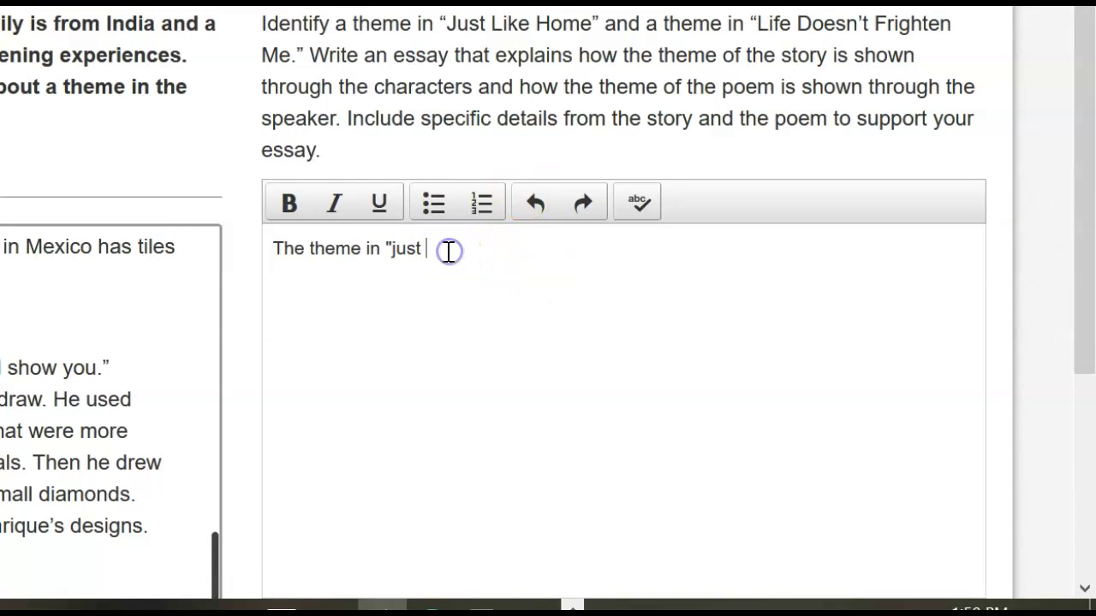
key("BackSpace")
key("BackSpace")
key("BackSpace")
key("BackSpace")
type("Just Like Hom")
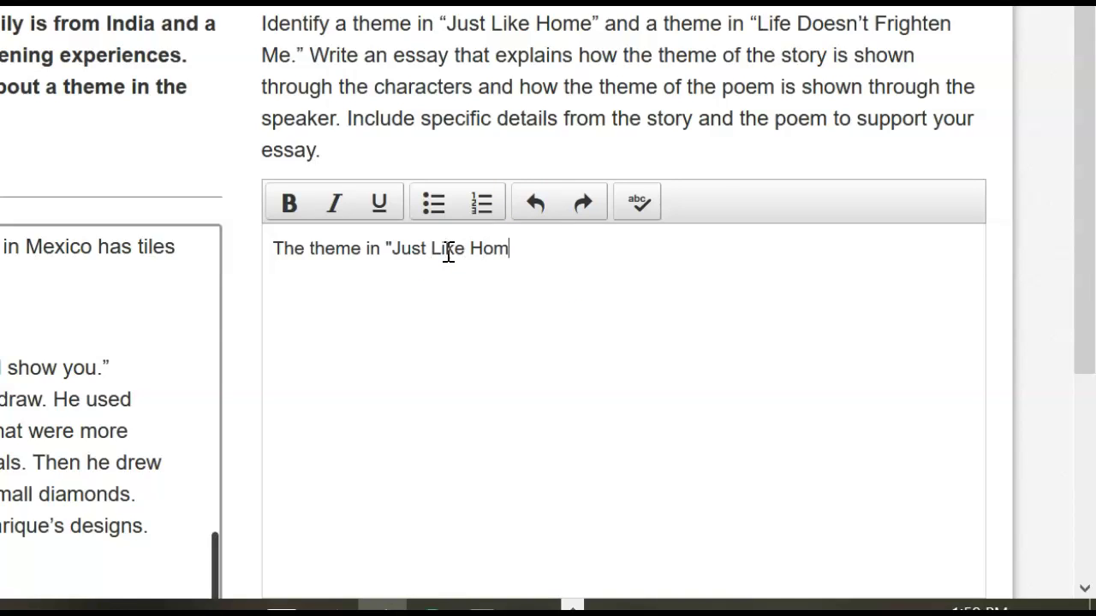
type("e\" is about")
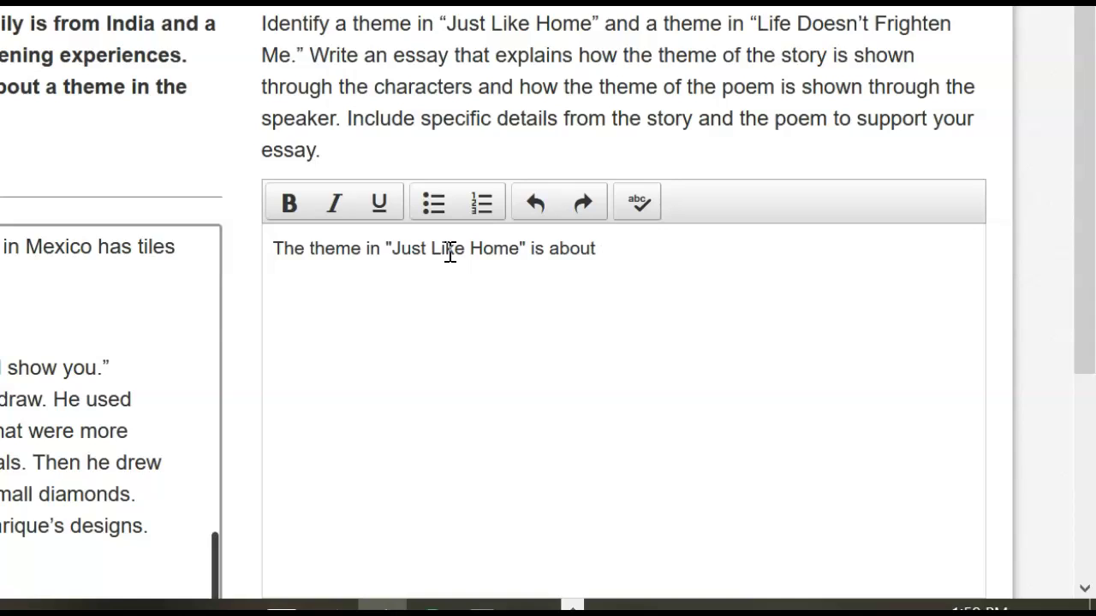
- Complete the theme: doing something you know how to do to feel comfortable
type("theme")
key("BackSpace")
key("BackSpace")
type("doiing")
key("BackSpace")
key("BackSpace")
type("ng somet")
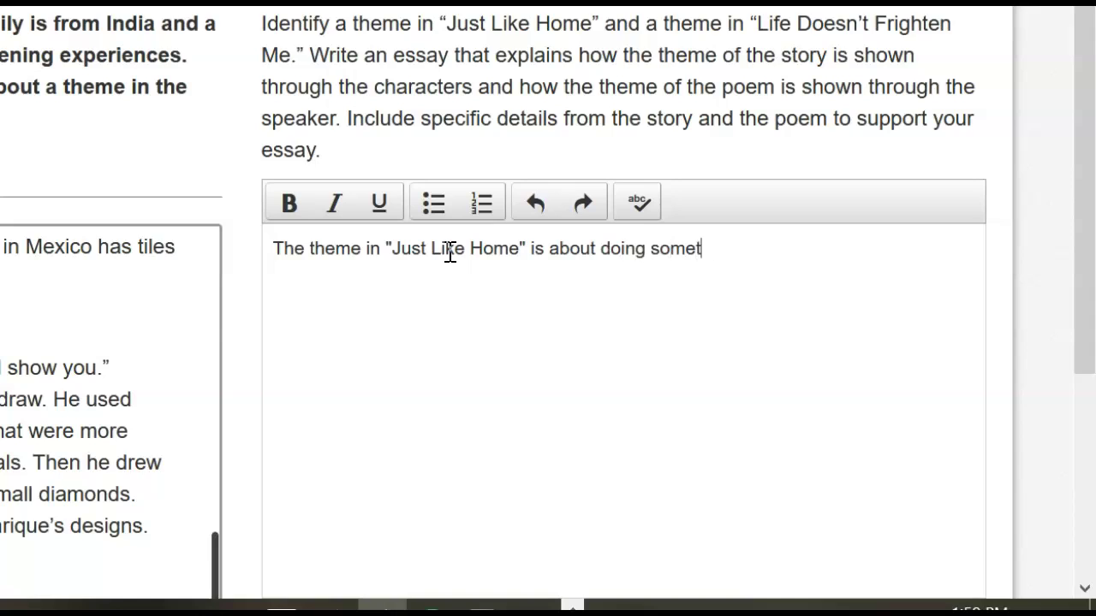
type("hing you k")
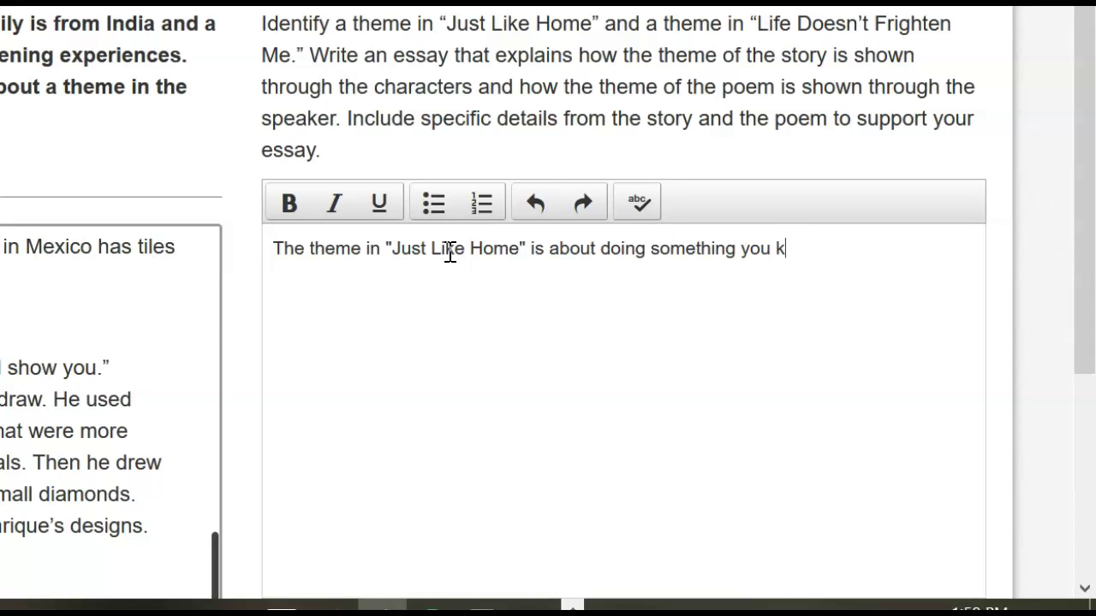
type("now how to ")
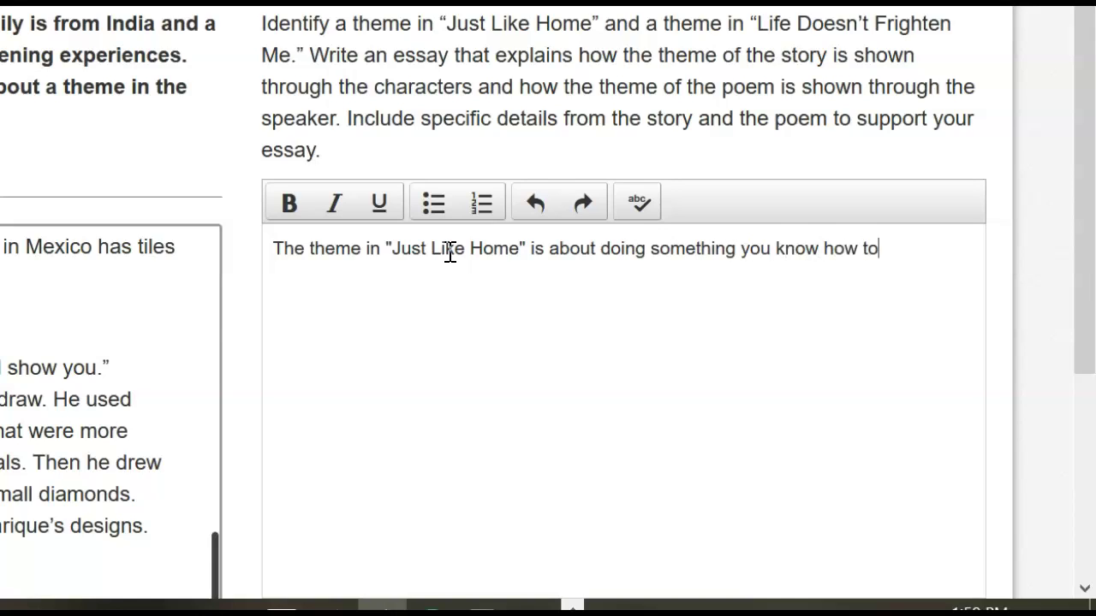
type("do to make you feel")
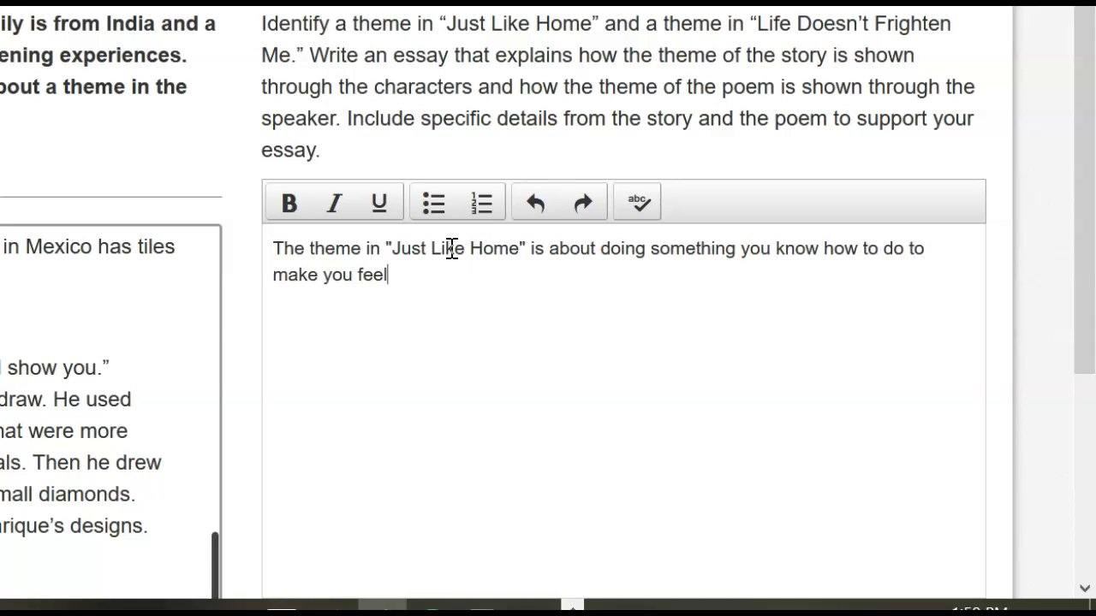
type(" comfortable. Pry")
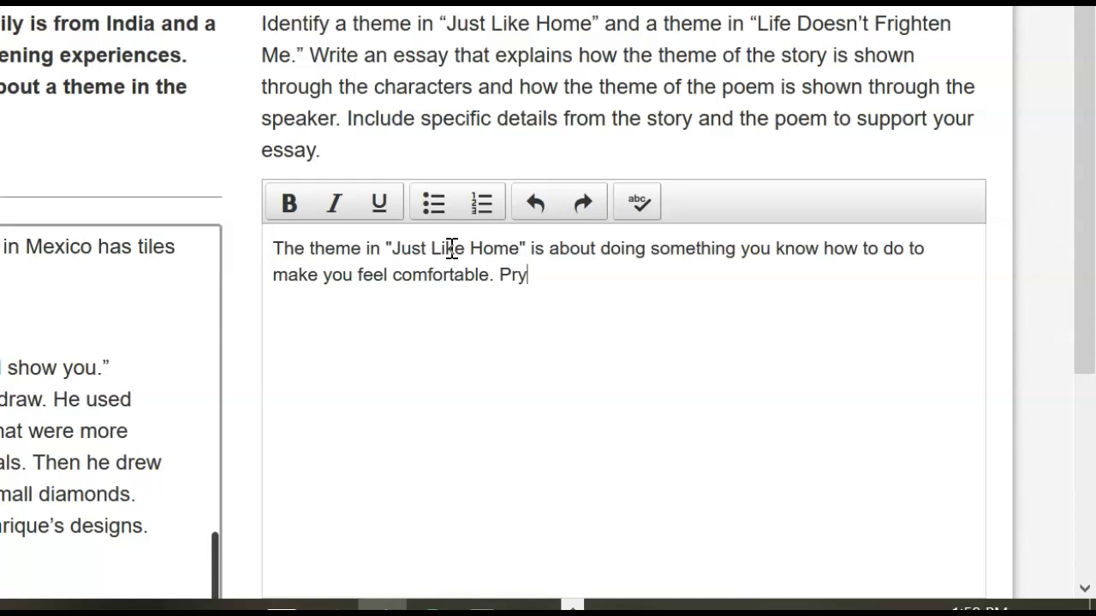
- Add 'Priya takes some chalk from the classroom and begins drawing on', fixing typos
key("BackSpace")
type("iya takes some chau")
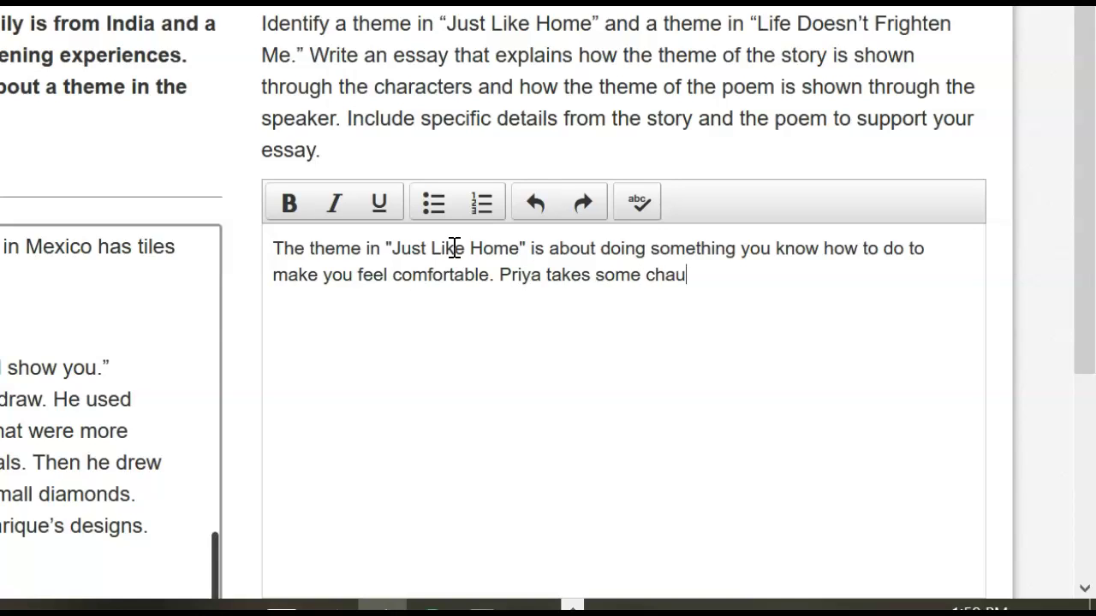
key("BackSpace")
type("lk from the classroom")
key("BackSpace")
key("BackSpace")
type("om and begins")
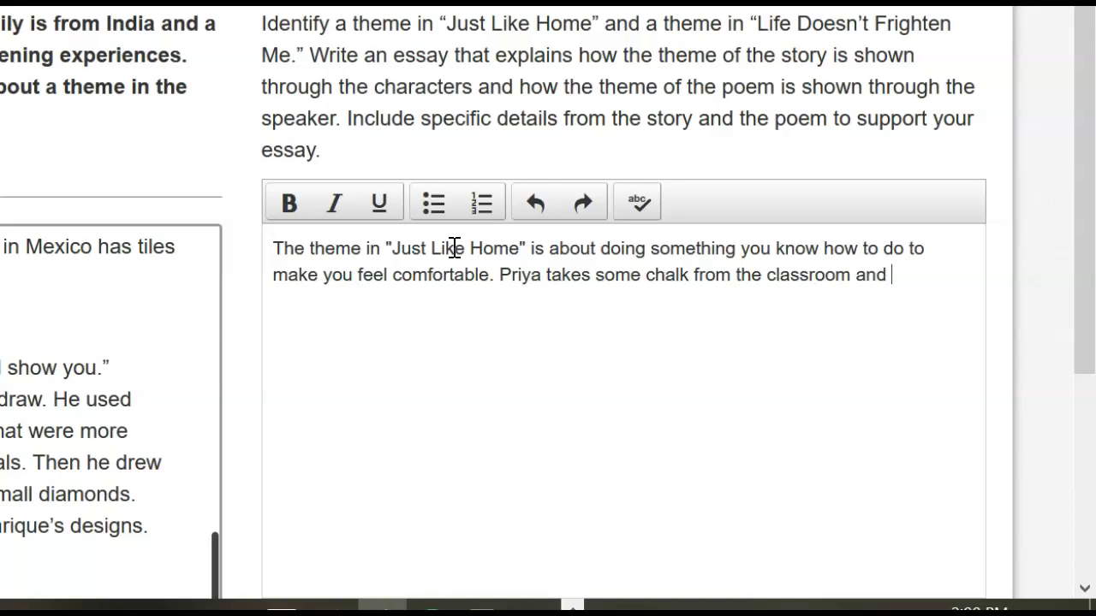
type(" drawing on the pavement. This is what")
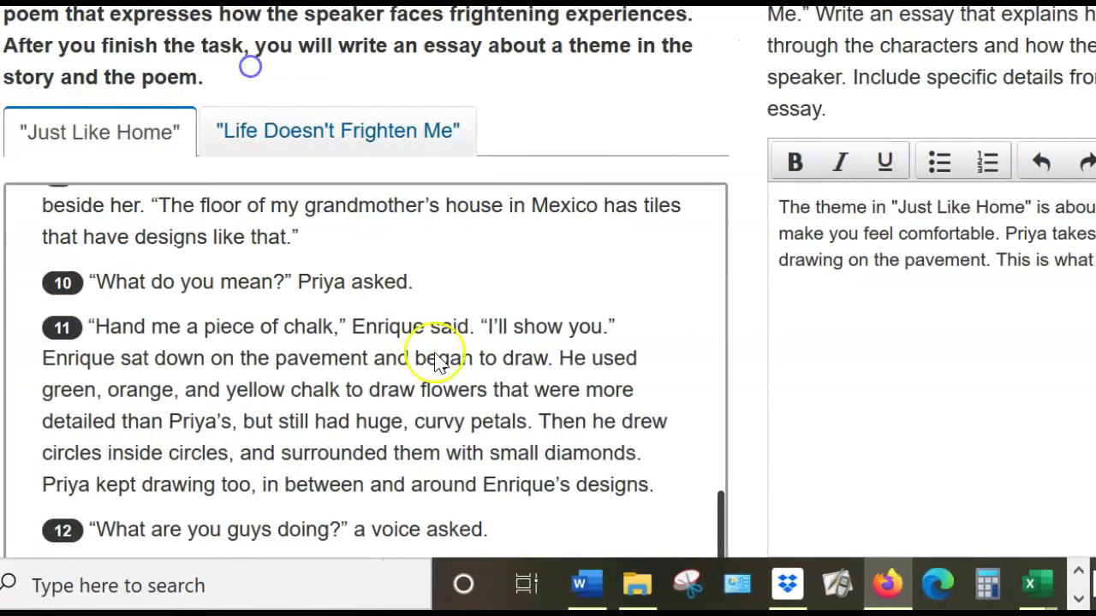
scroll(435, 402, "up", 6)
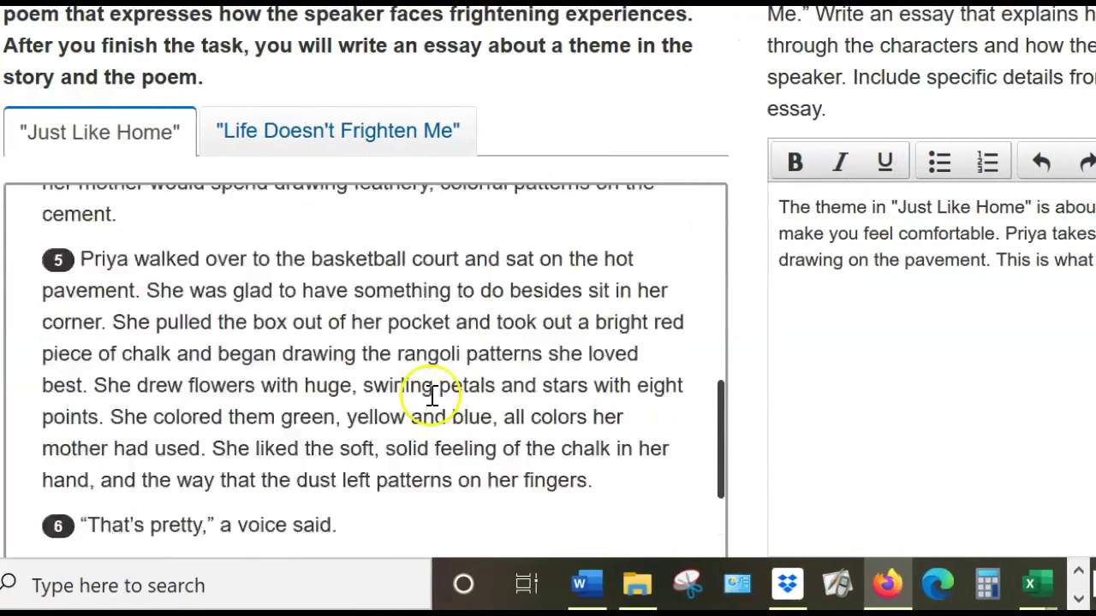
scroll(433, 396, "up", 2)
scroll(427, 394, "down", 6)
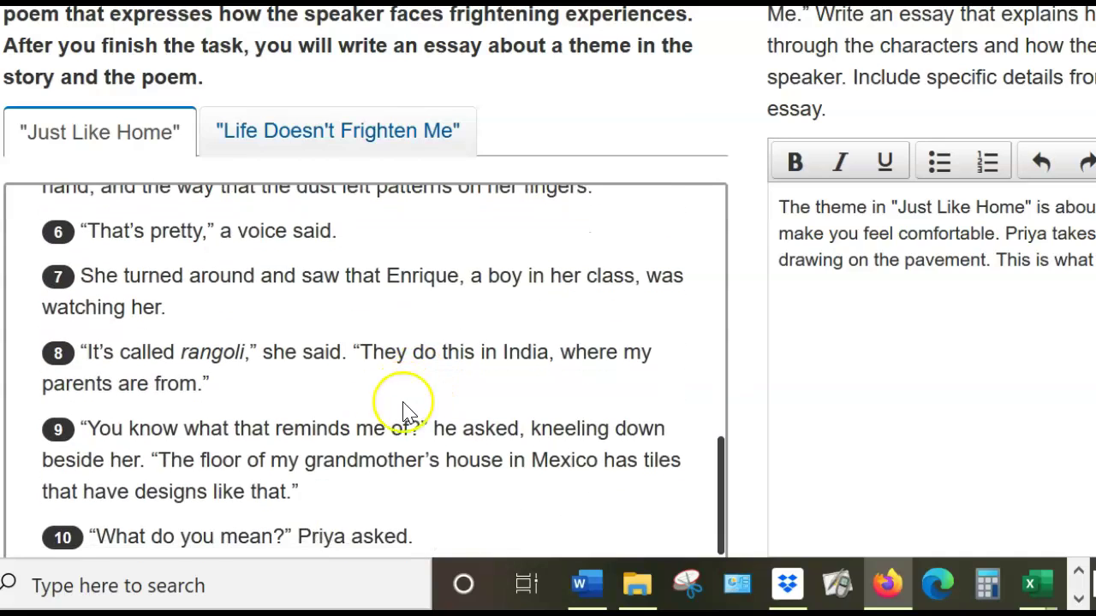
scroll(251, 385, "down", 3)
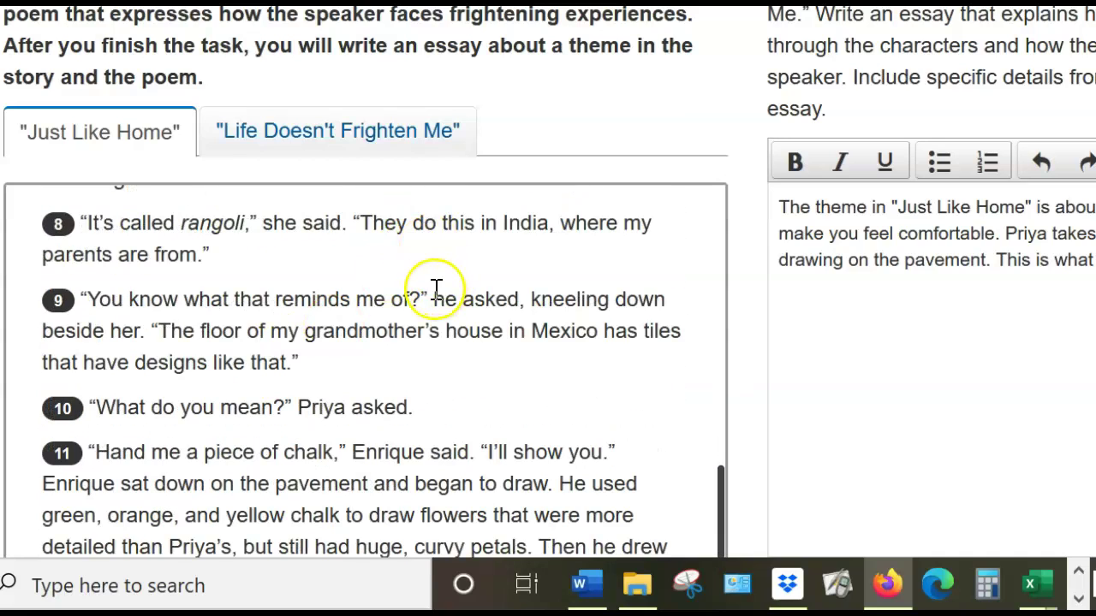
scroll(445, 287, "up", 6)
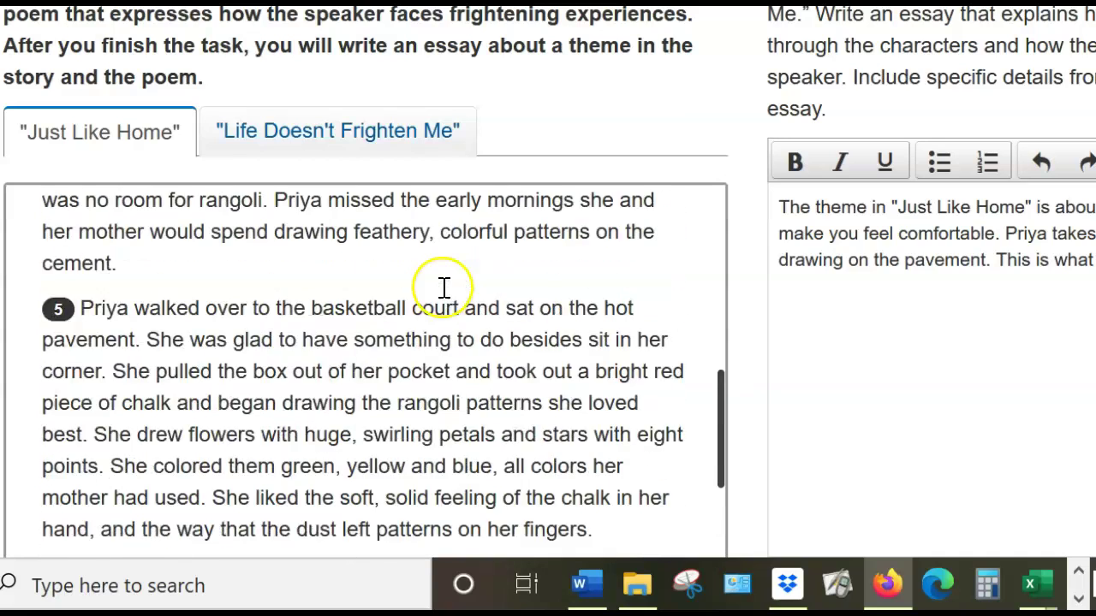
scroll(441, 310, "down", 3)
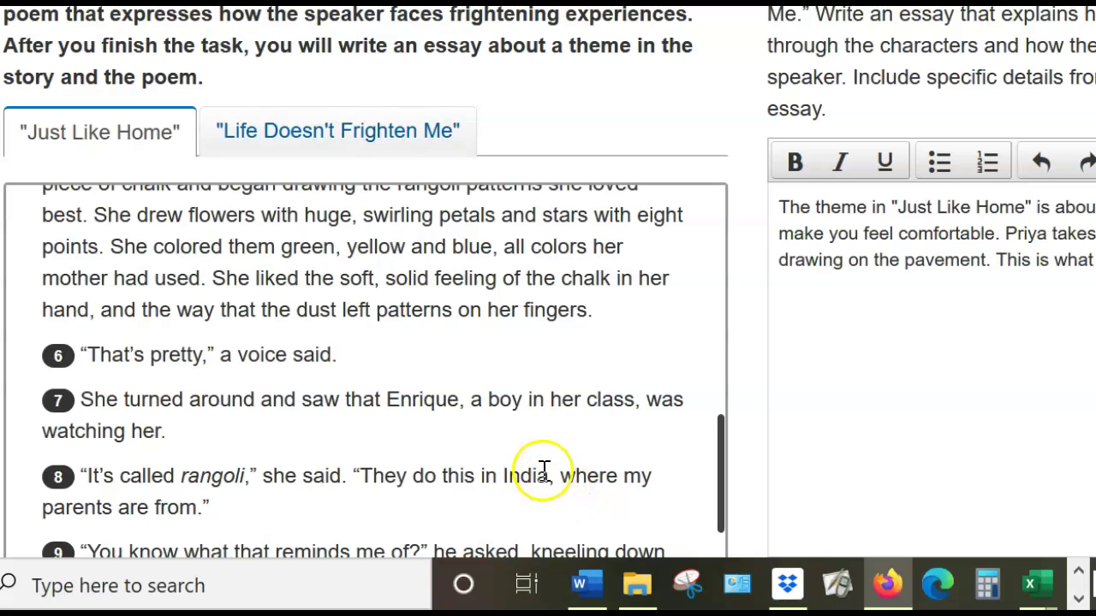
scroll(541, 472, "down", 3)
scroll(164, 436, "down", 1)
scroll(164, 436, "down", 2)
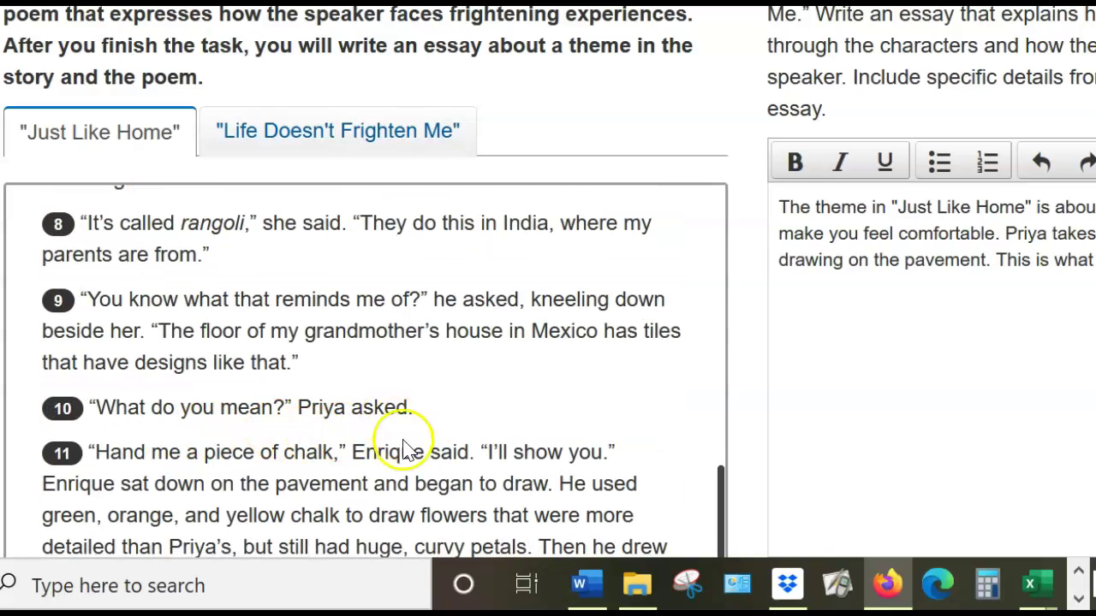
scroll(518, 466, "down", 2)
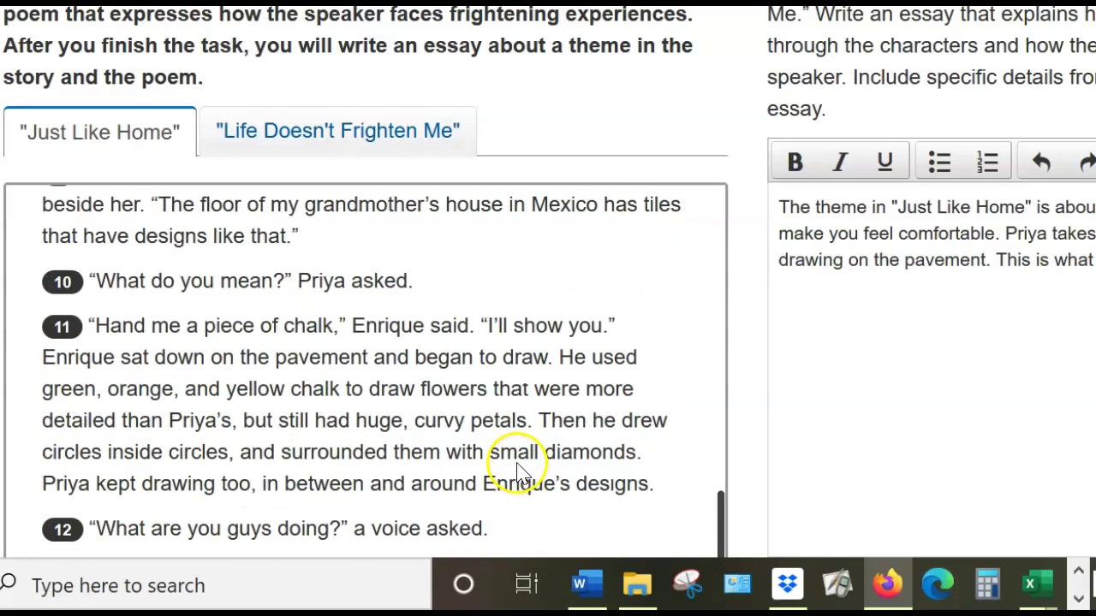